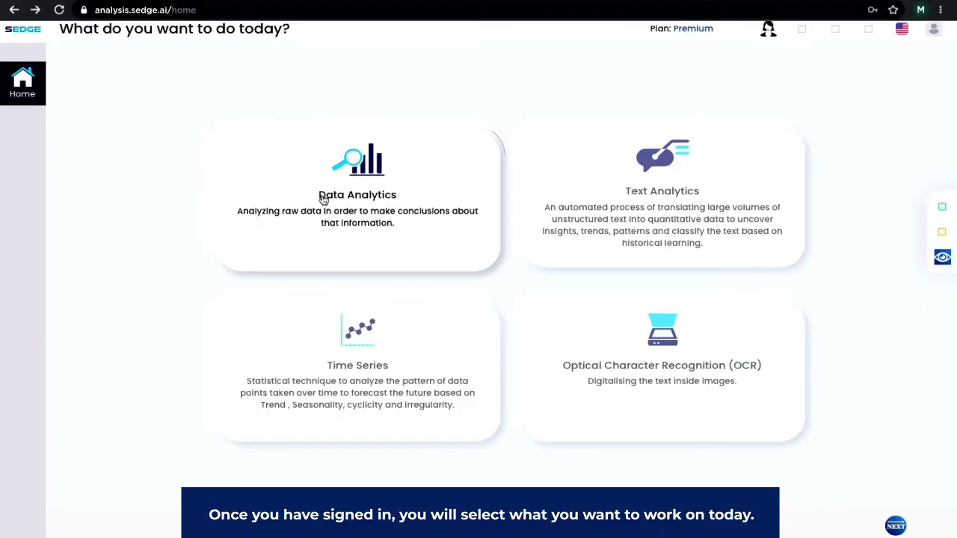
Create a new Data Analytics project and upload customer churn.csv into it.
{"action": "left_click", "coordinate": [364, 160]}
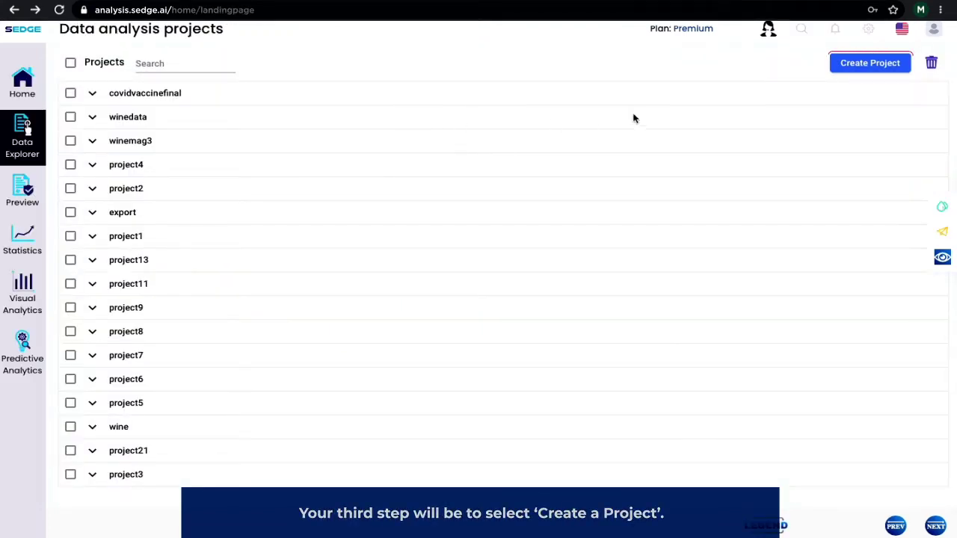
{"action": "left_click", "coordinate": [867, 63]}
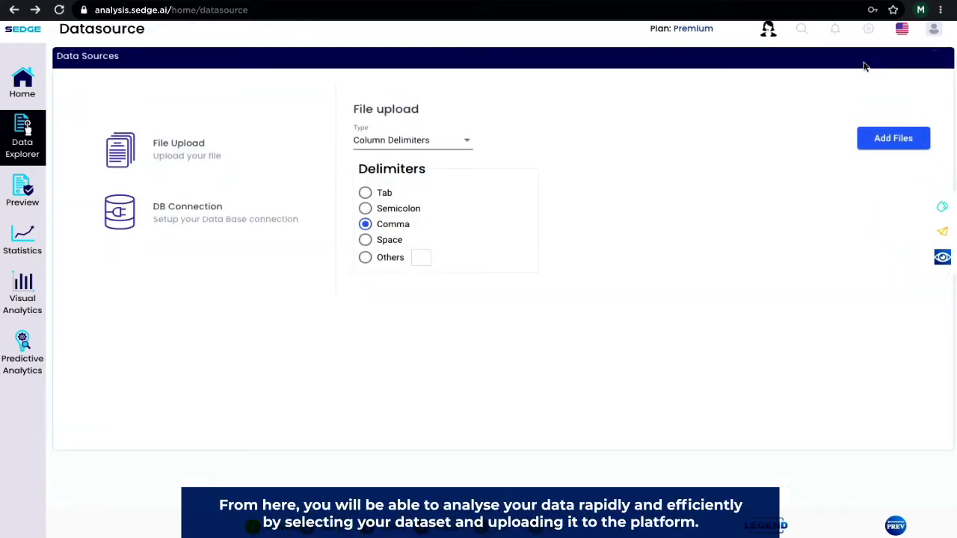
{"action": "left_click", "coordinate": [888, 145]}
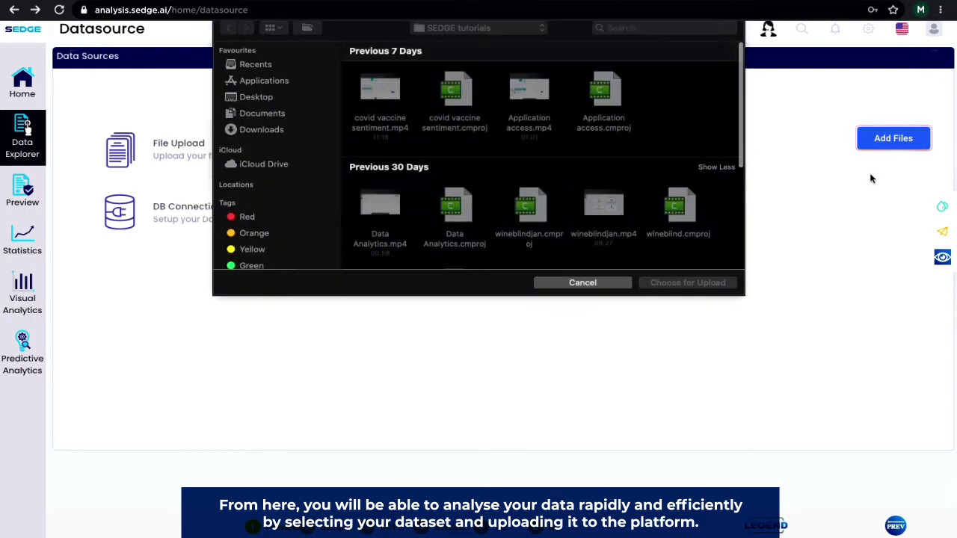
{"action": "left_click", "coordinate": [661, 283]}
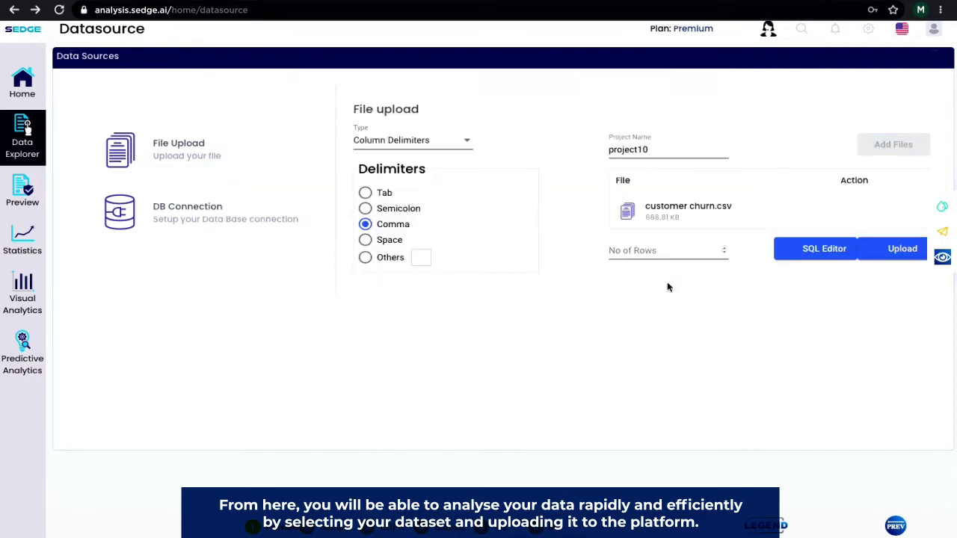
{"action": "left_click", "coordinate": [903, 249]}
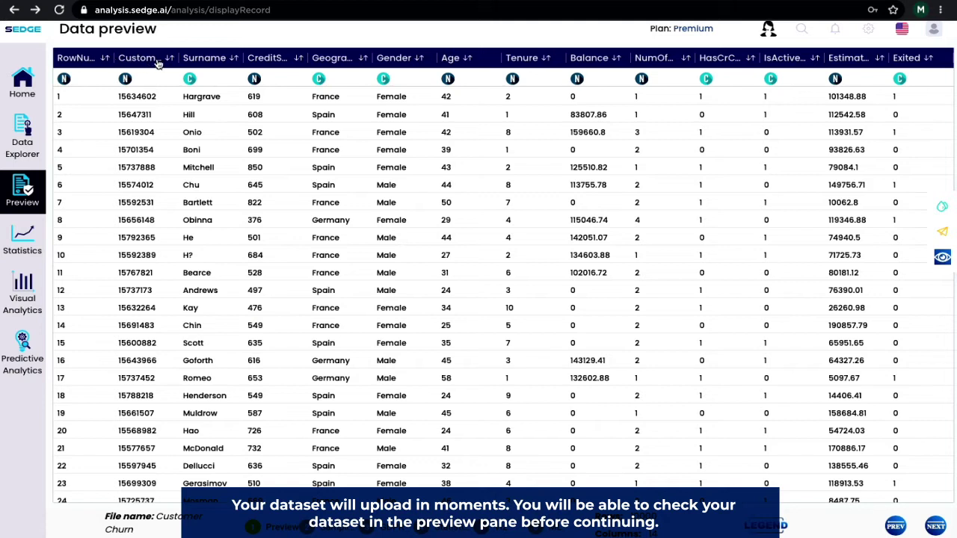
Widen the CustomerId column, scroll the preview rows, and continue to Profile your dataset.
{"action": "left_click_drag", "start_coordinate": [178, 60], "coordinate": [193, 59]}
{"action": "scroll", "coordinate": [303, 275], "scroll_direction": "down", "scroll_amount": 6}
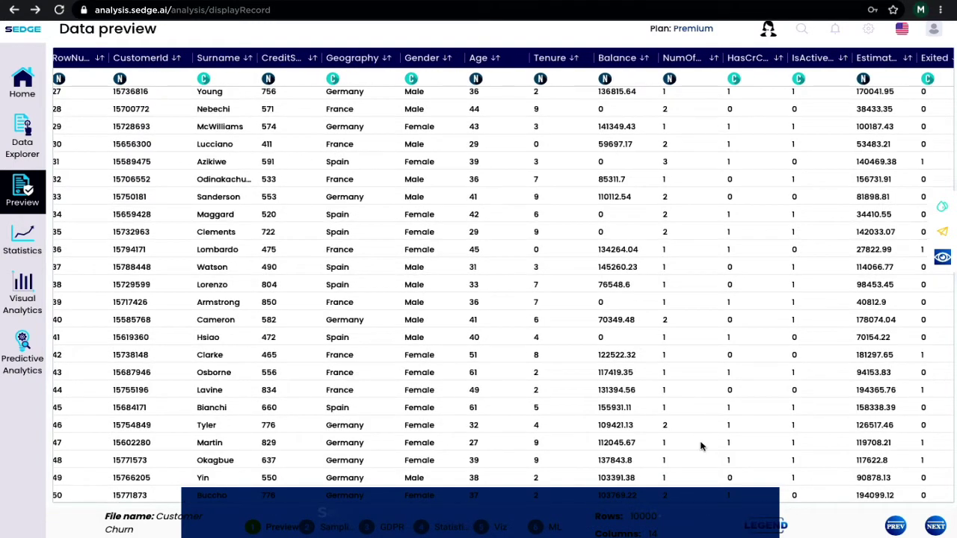
{"action": "left_click", "coordinate": [937, 526]}
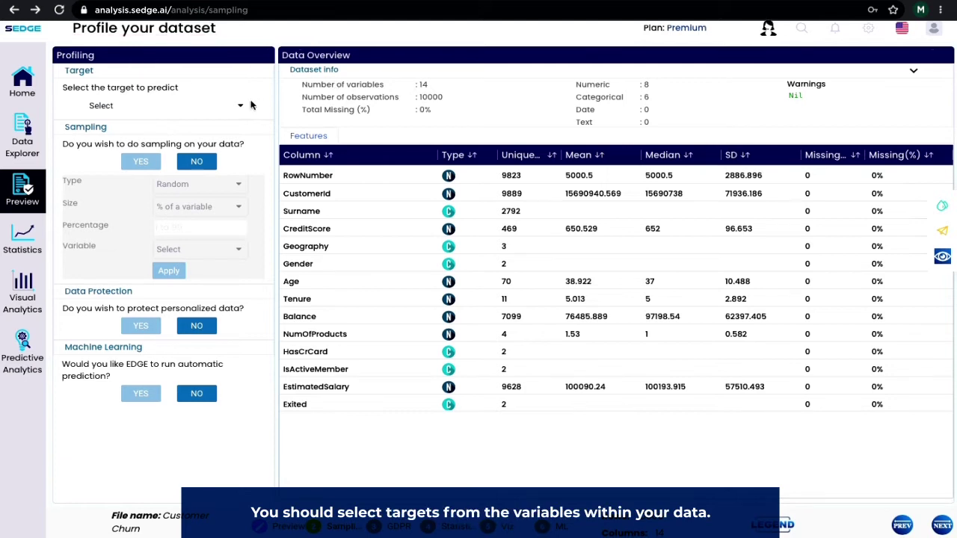
Set Exited as the prediction target with Sampling and Data Protection both left at No.
{"action": "left_click", "coordinate": [240, 105]}
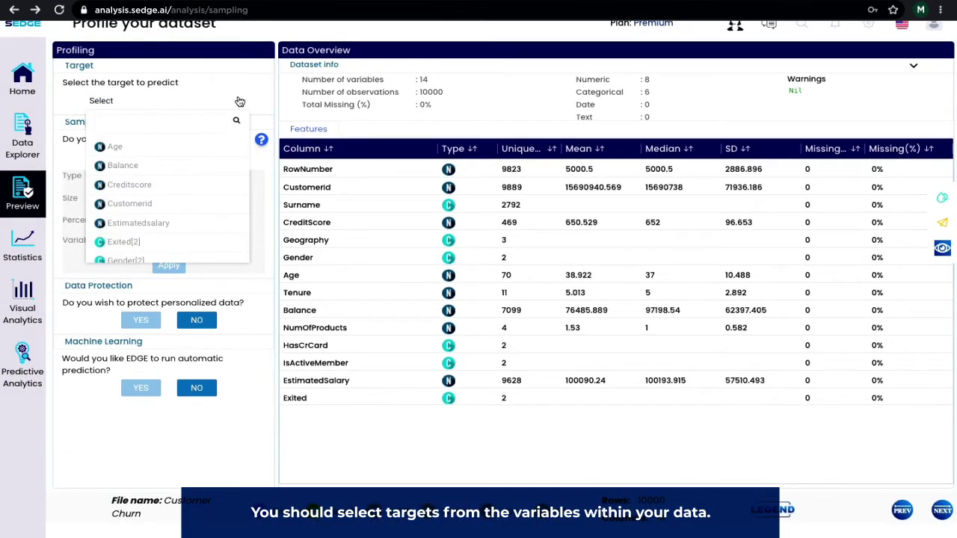
{"action": "left_click", "coordinate": [118, 244]}
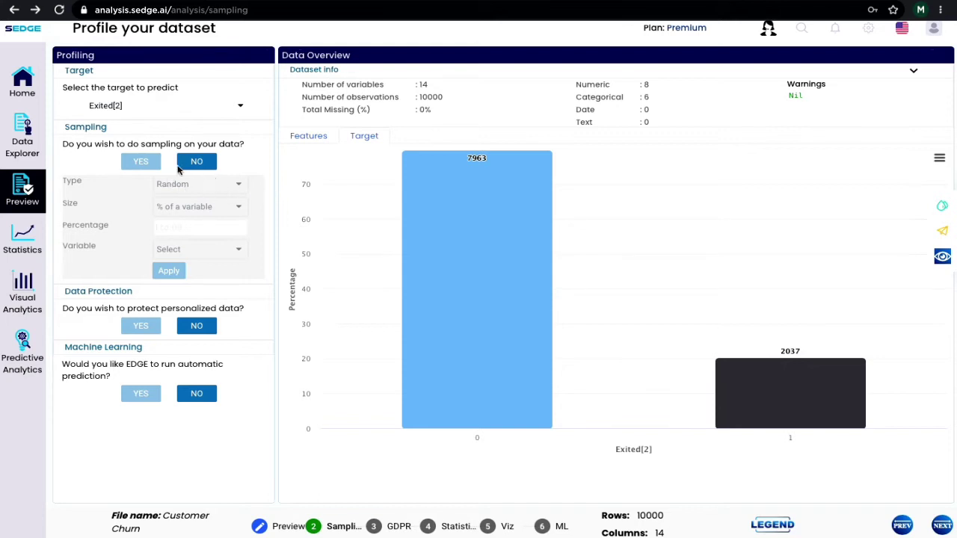
{"action": "left_click", "coordinate": [142, 166]}
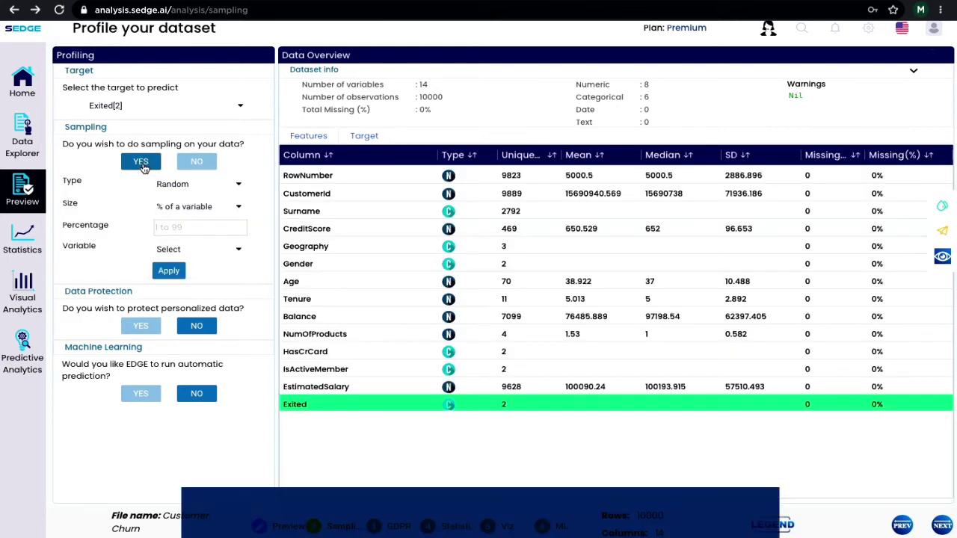
{"action": "left_click", "coordinate": [209, 164]}
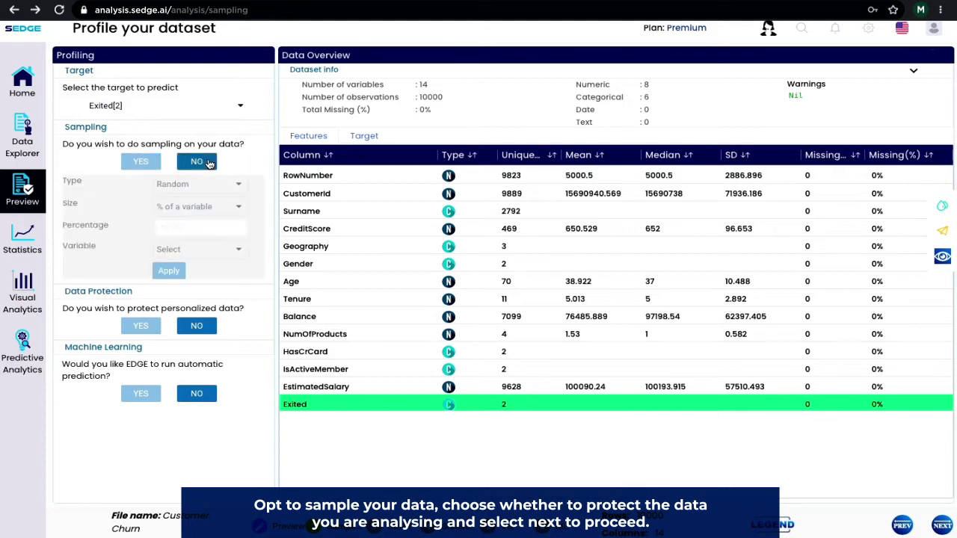
{"action": "left_click", "coordinate": [138, 329]}
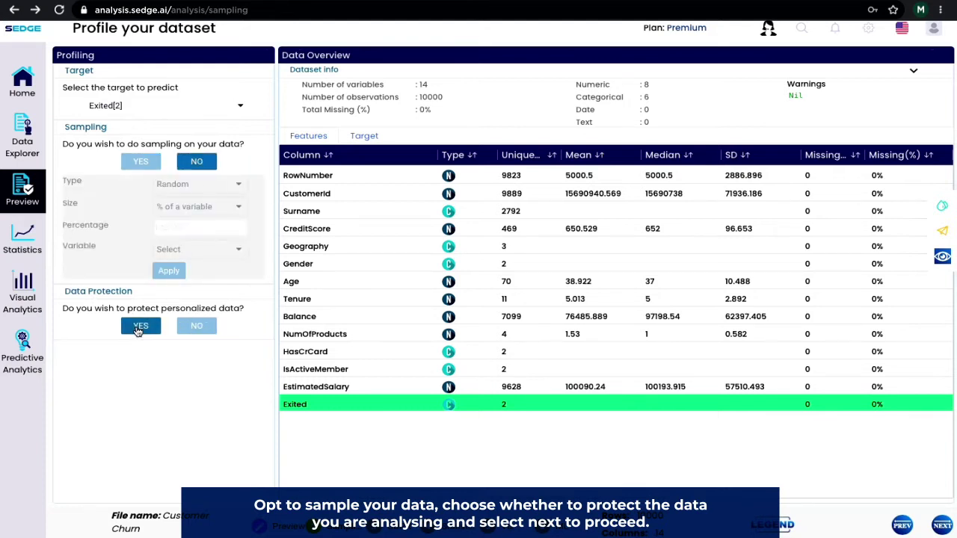
{"action": "left_click", "coordinate": [196, 327]}
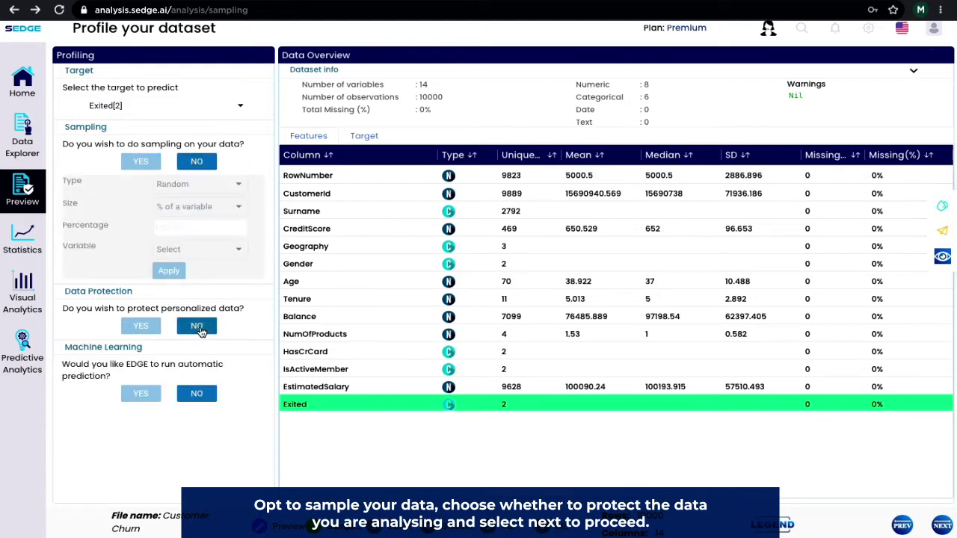
{"action": "left_click", "coordinate": [943, 526]}
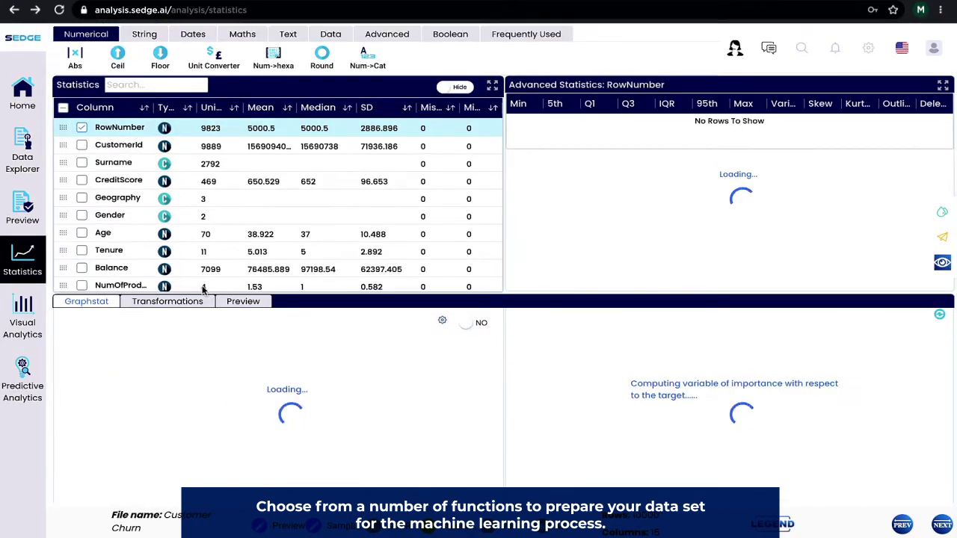
Write a cube root transformation formula for the Balance column, then continue to Graphical analysis.
{"action": "left_click", "coordinate": [171, 304]}
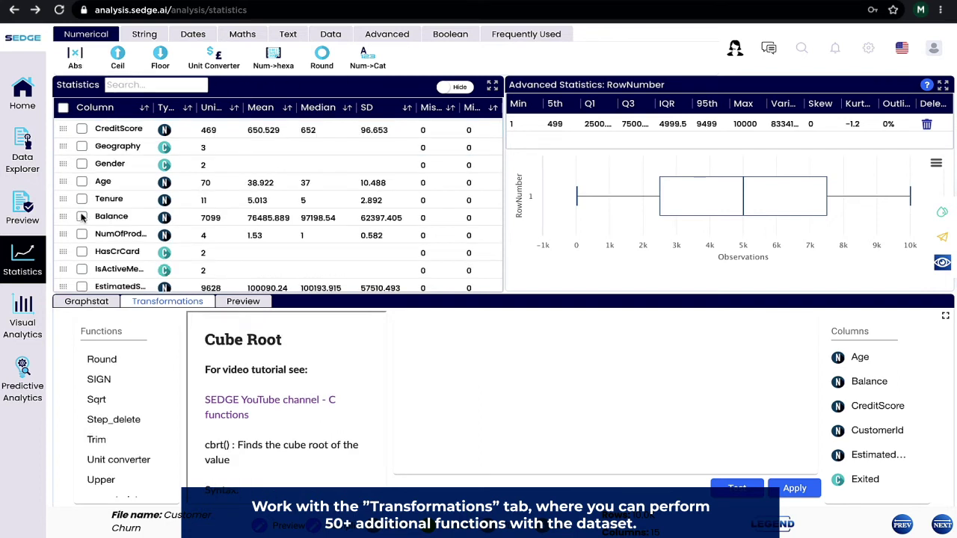
{"action": "left_click", "coordinate": [82, 216]}
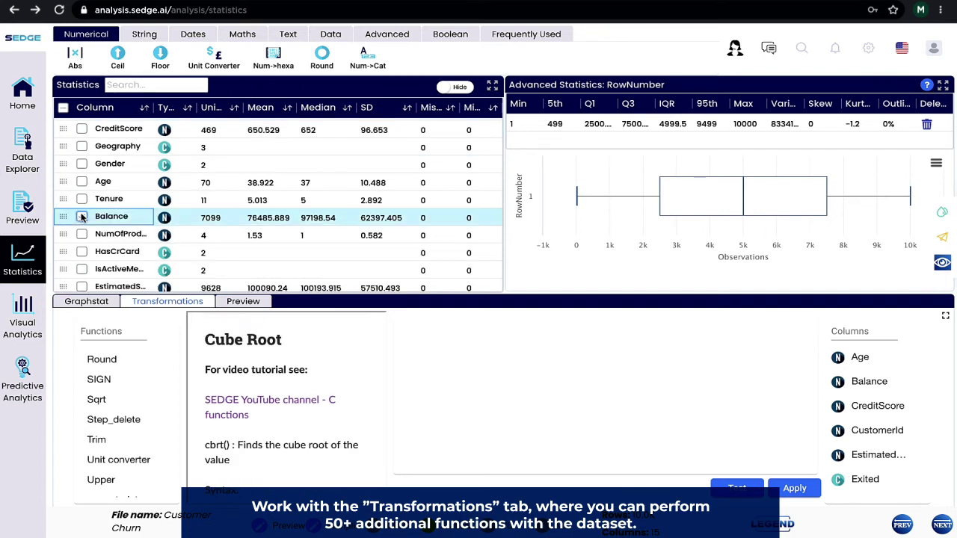
{"action": "scroll", "coordinate": [262, 439], "scroll_direction": "down", "scroll_amount": 2}
{"action": "left_click_drag", "start_coordinate": [211, 426], "coordinate": [356, 426]}
{"action": "key", "text": "ctrl+c"}
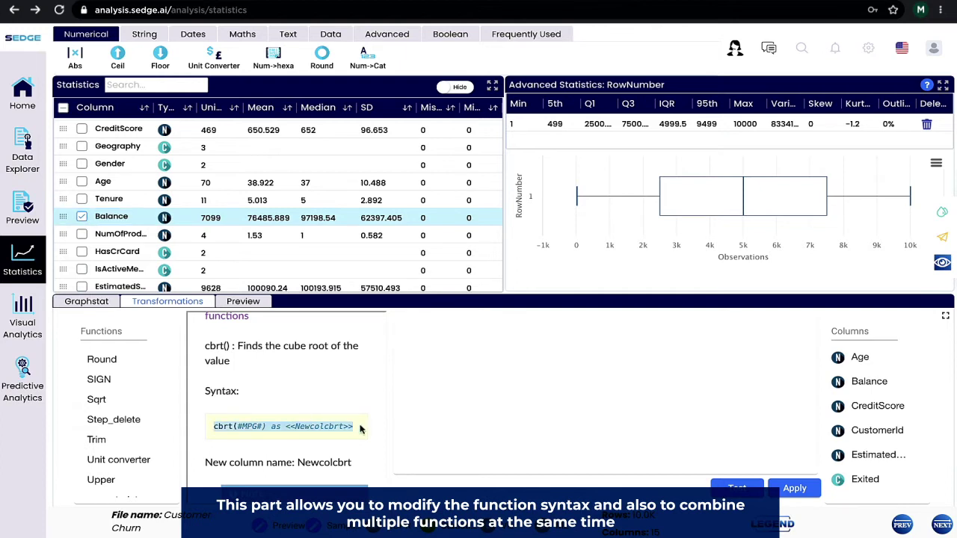
{"action": "left_click", "coordinate": [412, 331]}
{"action": "key", "text": "ctrl+v"}
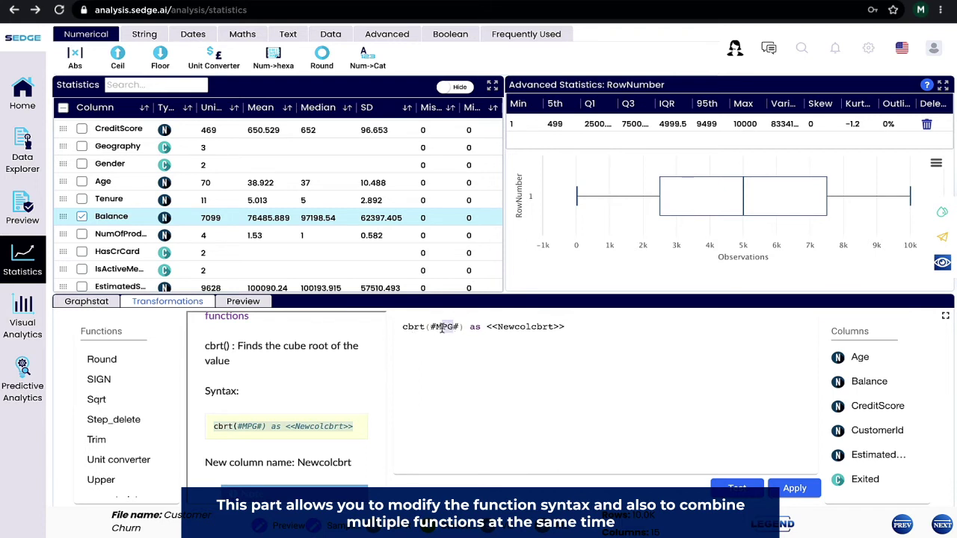
{"action": "key", "text": "BackSpace"}
{"action": "type", "text": "Balan"}
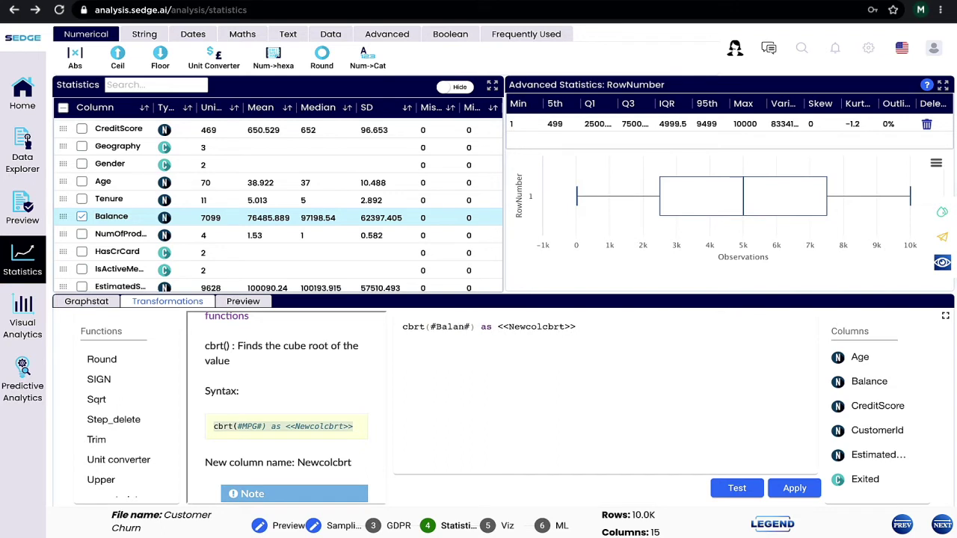
{"action": "type", "text": "ce"}
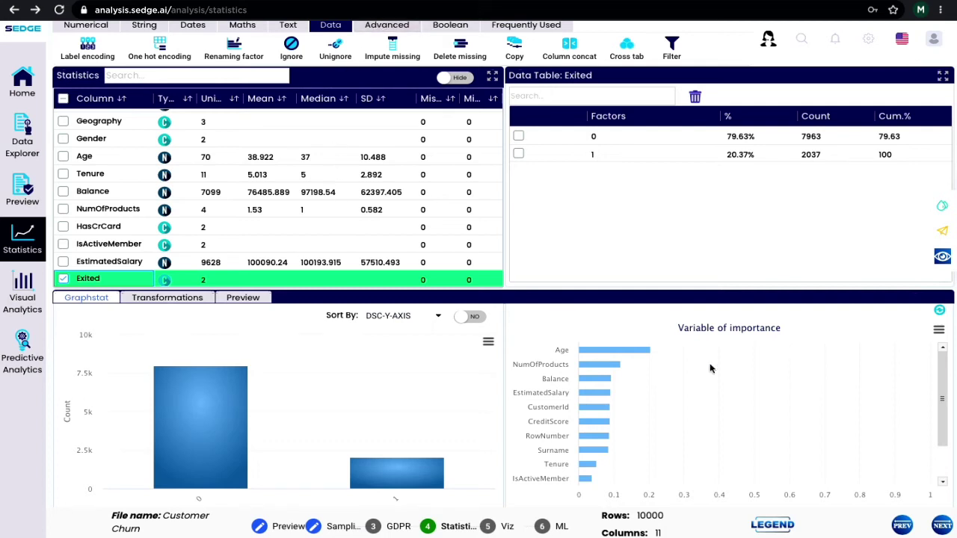
{"action": "left_click", "coordinate": [942, 525]}
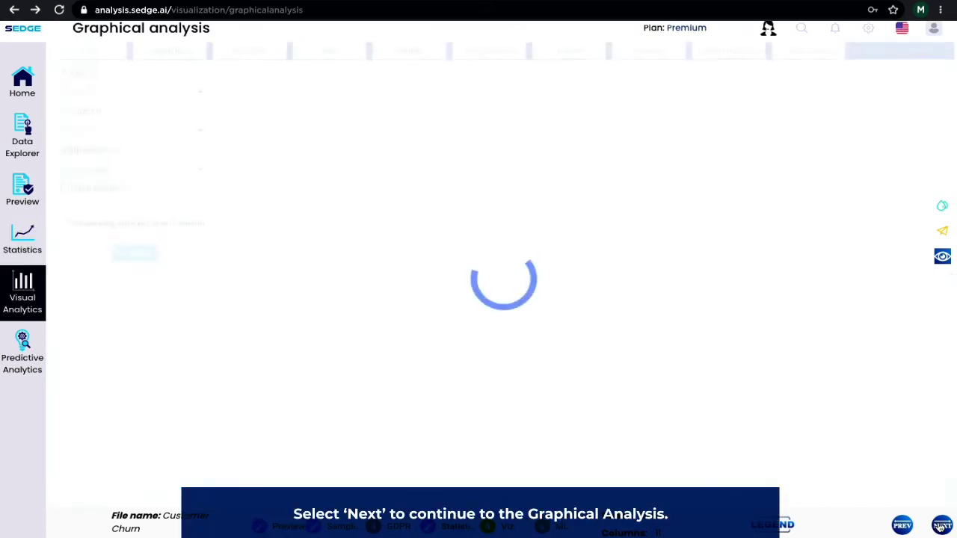
Chart Exited stacked by Geography (grouped by Balance, Count), then view Age box plot and Geography pie.
{"action": "left_click", "coordinate": [161, 71]}
{"action": "left_click", "coordinate": [161, 91]}
{"action": "left_click", "coordinate": [119, 156]}
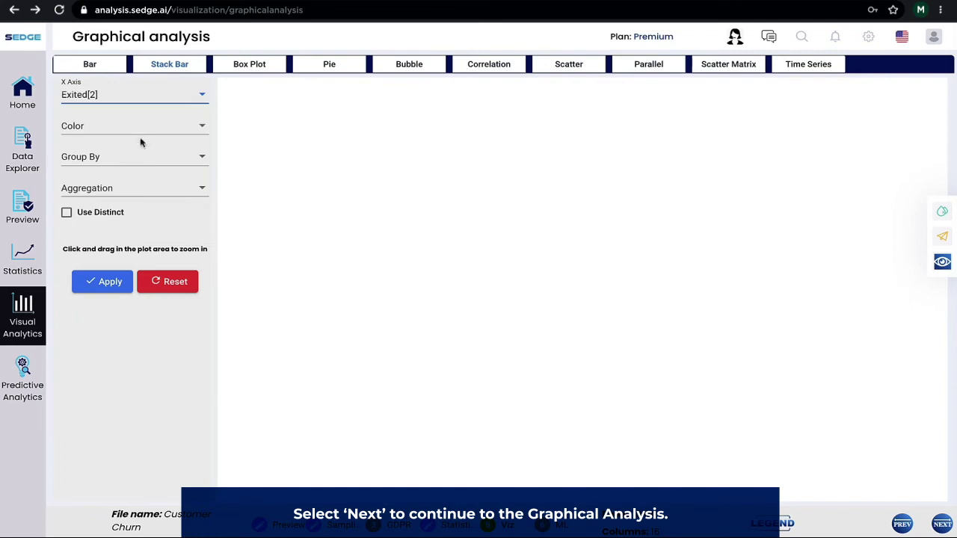
{"action": "left_click", "coordinate": [139, 139]}
{"action": "scroll", "coordinate": [107, 217], "scroll_direction": "down", "scroll_amount": 1}
{"action": "left_click", "coordinate": [104, 207]}
{"action": "left_click", "coordinate": [98, 157]}
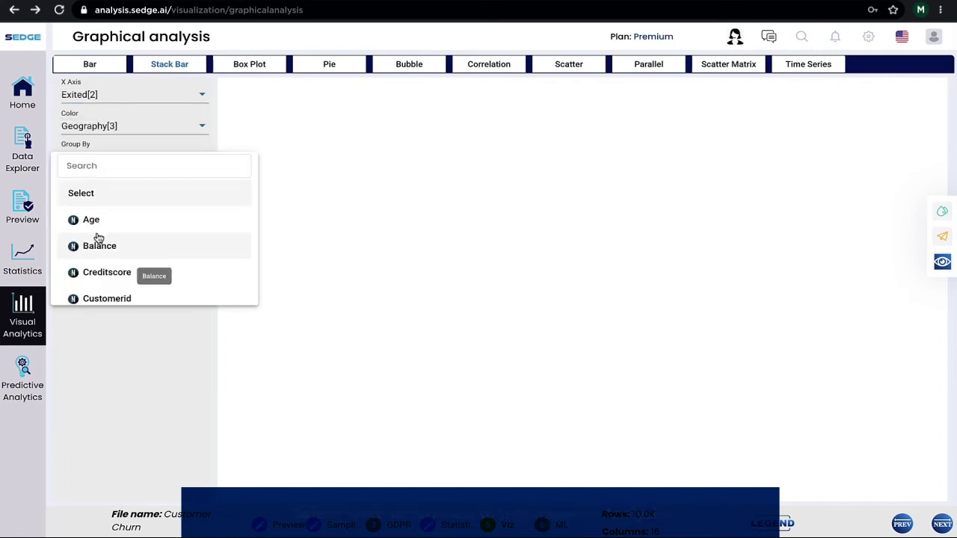
{"action": "left_click", "coordinate": [107, 252]}
{"action": "left_click", "coordinate": [86, 251]}
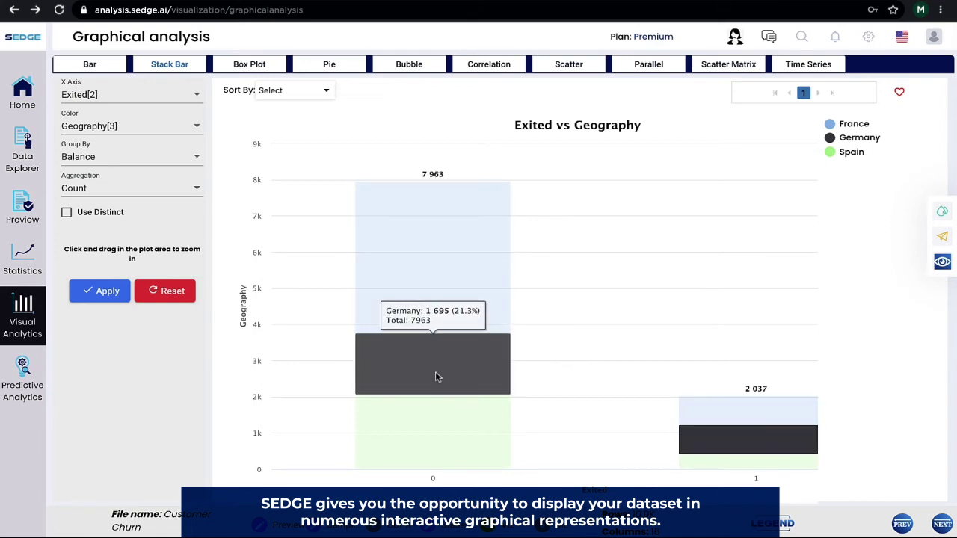
{"action": "left_click", "coordinate": [265, 66]}
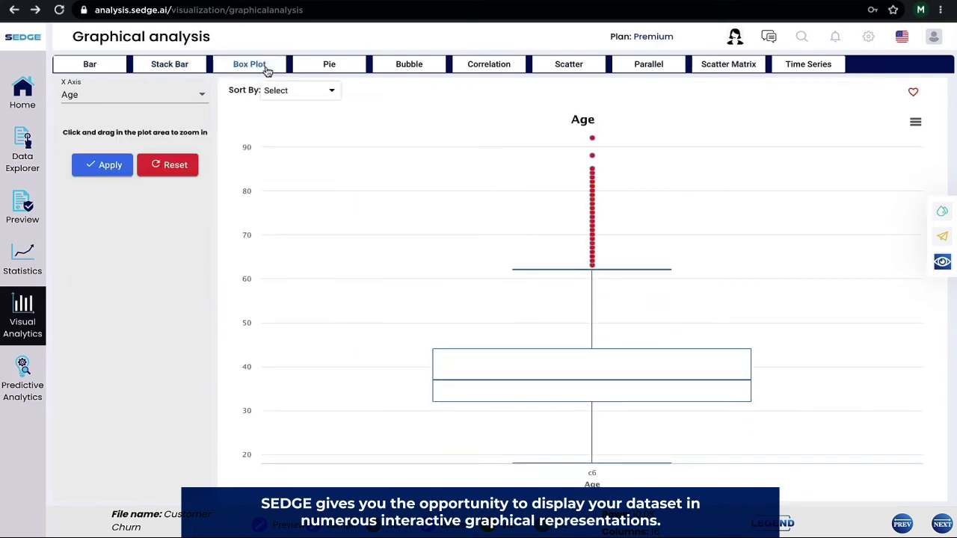
{"action": "left_click", "coordinate": [326, 65]}
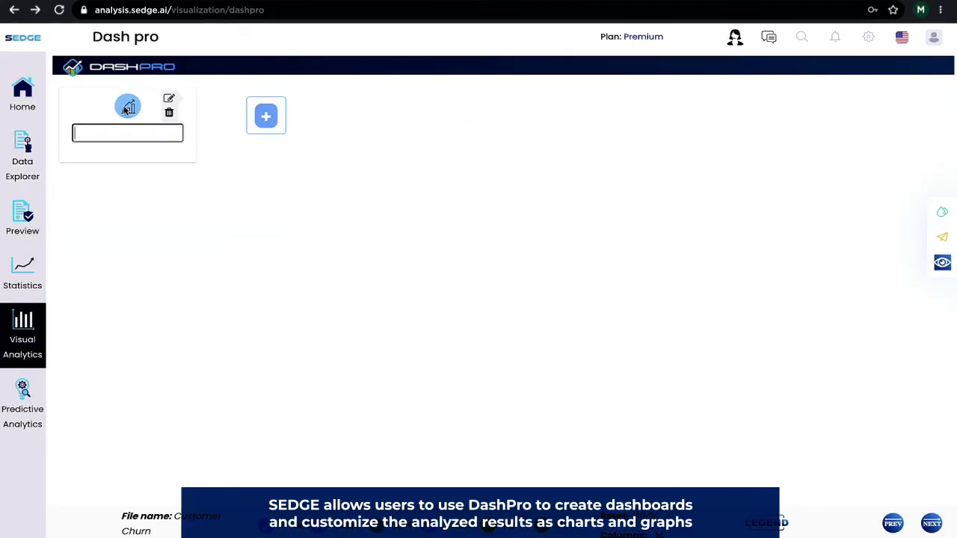
Create a dashboard named 'Dashboard' and set Exited as its stacked bar widget's series.
{"action": "type", "text": "Dashboard"}
{"action": "left_click", "coordinate": [125, 109]}
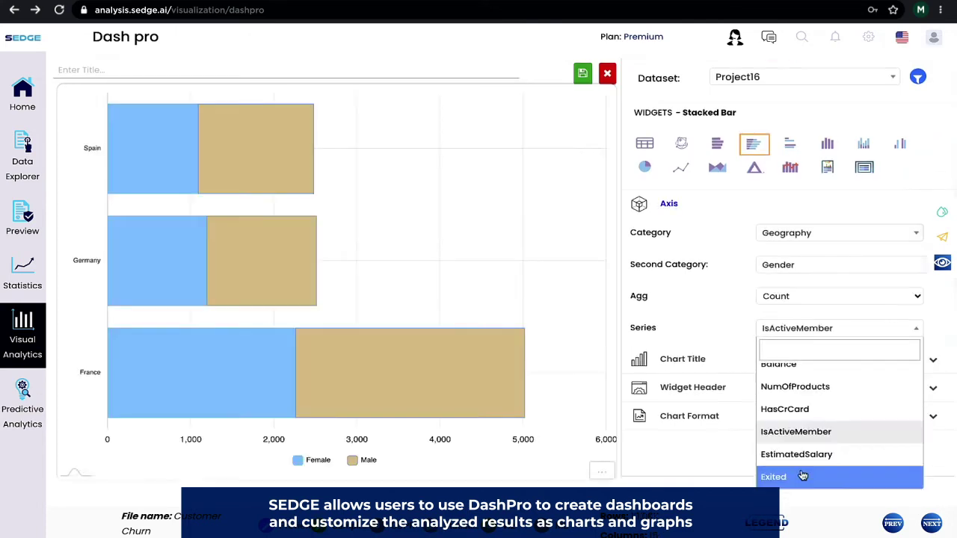
{"action": "left_click", "coordinate": [801, 474]}
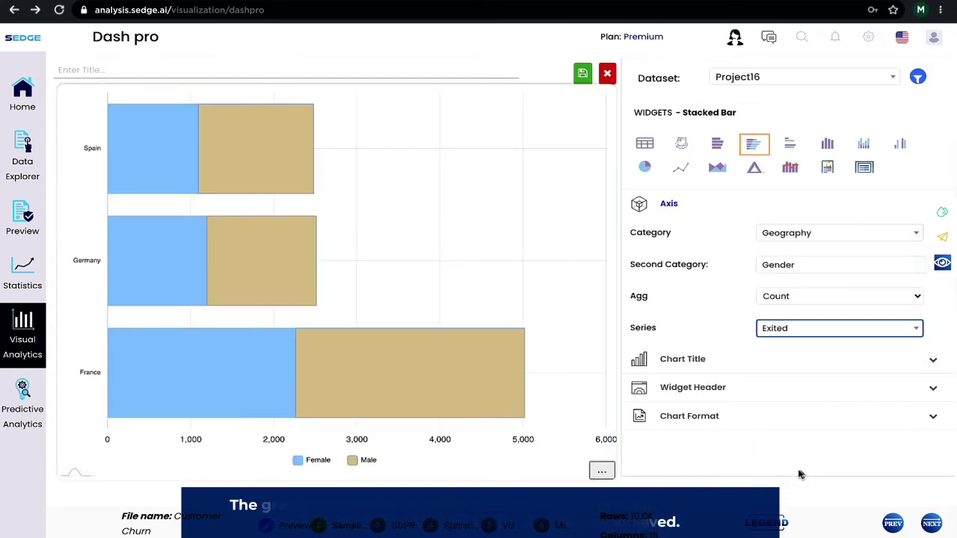
{"action": "mouse_move", "coordinate": [583, 410]}
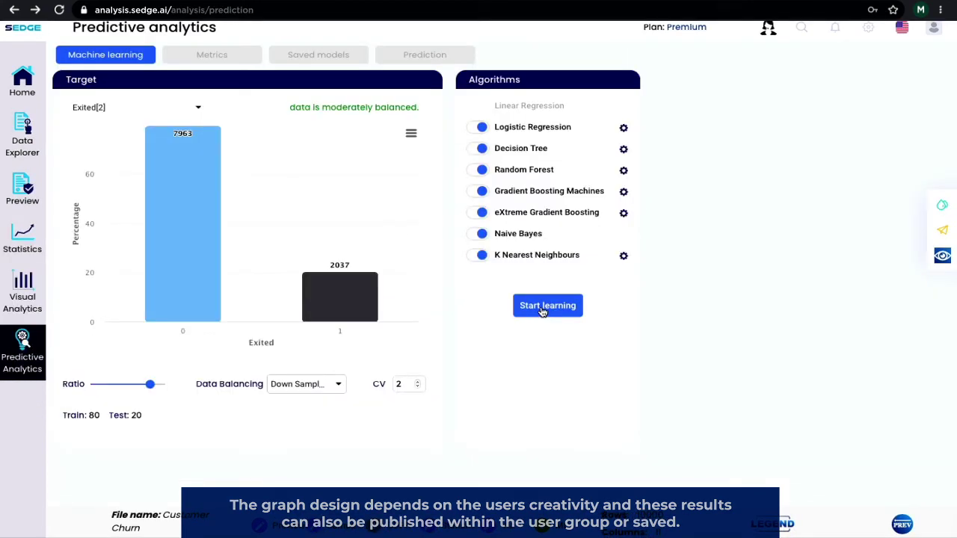
Train all classifiers on Exited and open the metrics of GBM, the 0.93-accuracy model.
{"action": "left_click", "coordinate": [542, 307]}
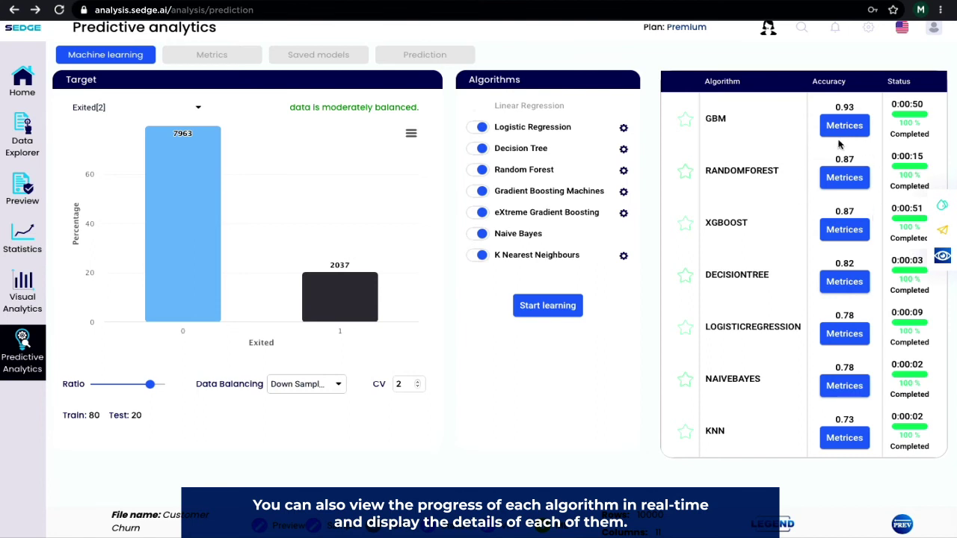
{"action": "left_click", "coordinate": [838, 127]}
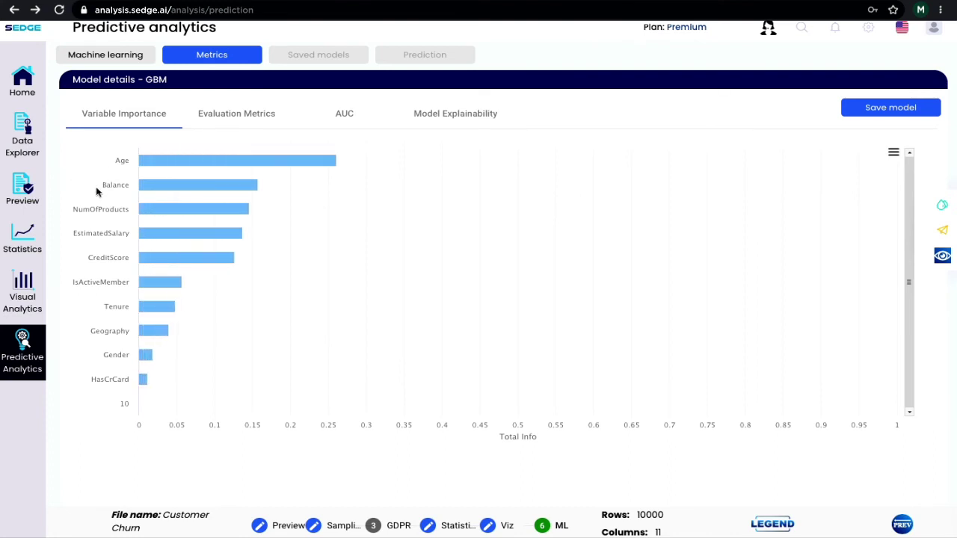
{"action": "left_click", "coordinate": [219, 116]}
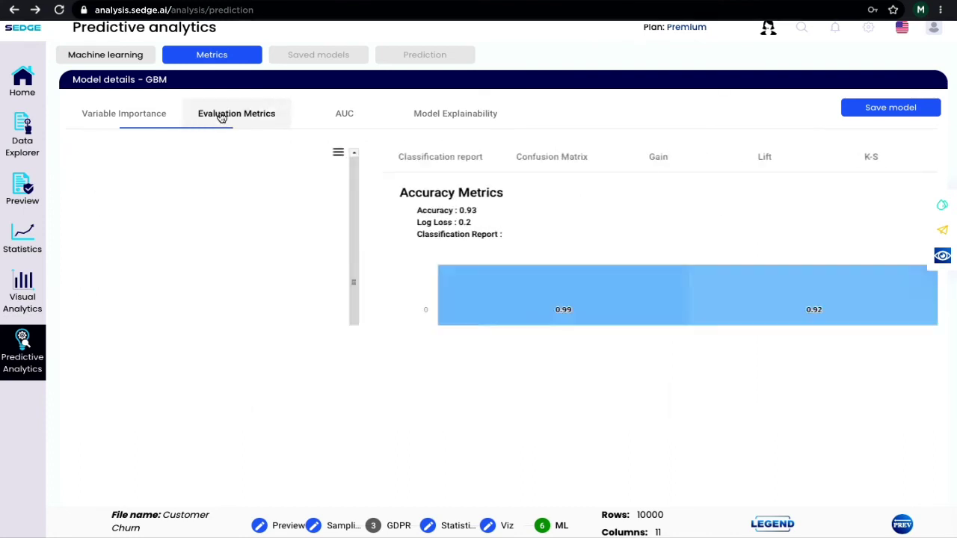
{"action": "left_click", "coordinate": [343, 115]}
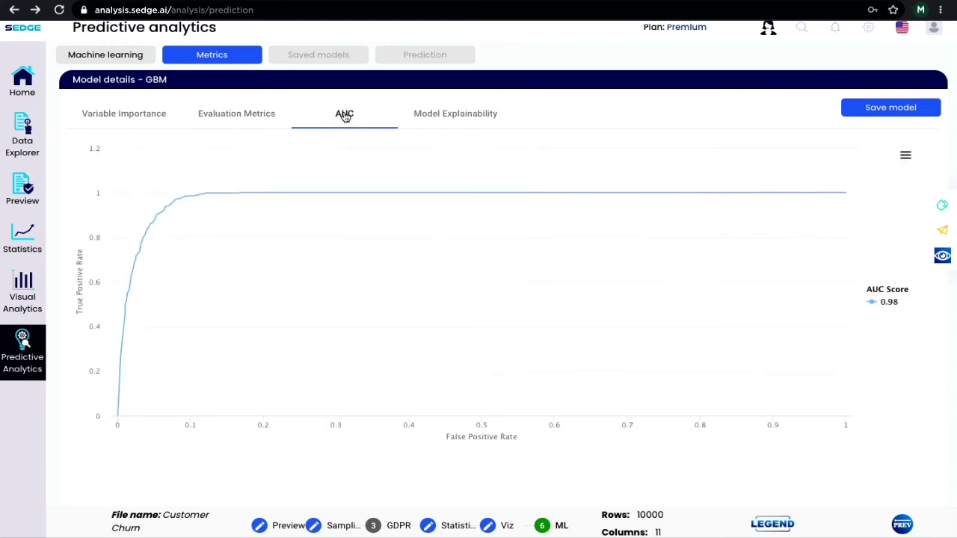
{"action": "left_click", "coordinate": [438, 120]}
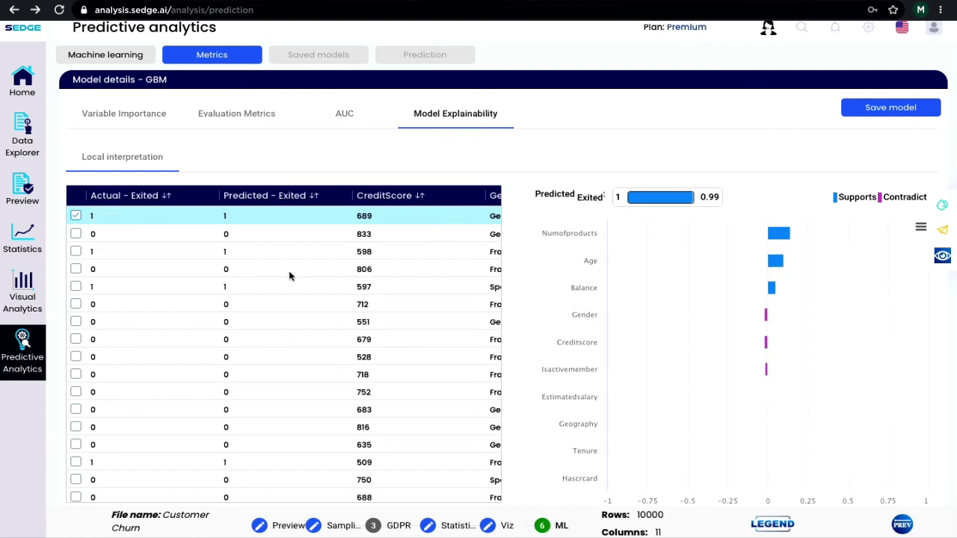
{"action": "left_click", "coordinate": [143, 237]}
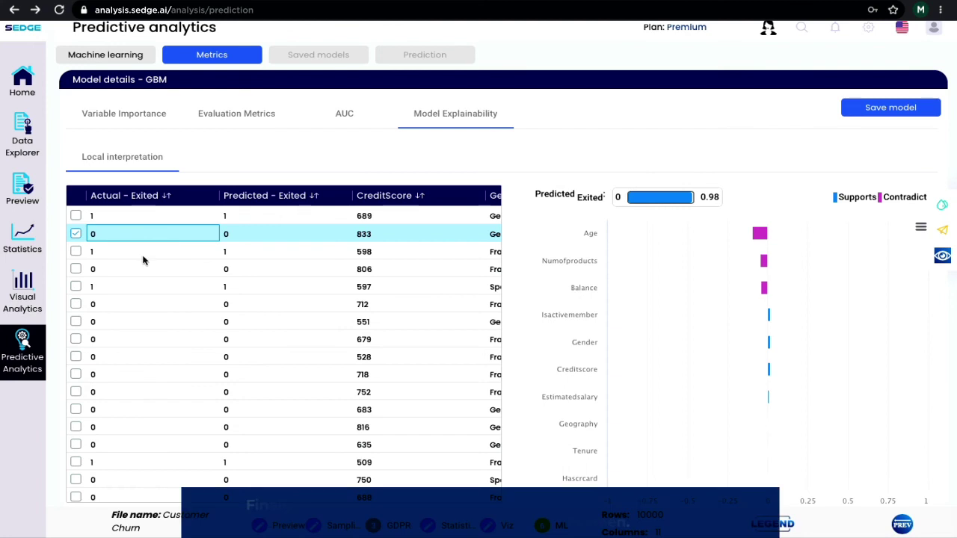
{"action": "left_click", "coordinate": [143, 254]}
{"action": "left_click", "coordinate": [854, 110]}
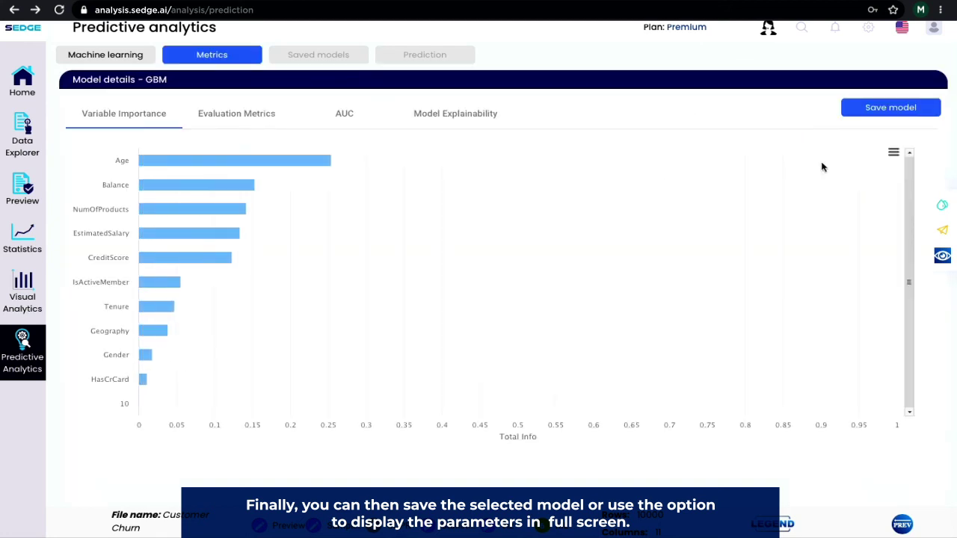
{"action": "left_click", "coordinate": [894, 153]}
{"action": "left_click", "coordinate": [855, 171]}
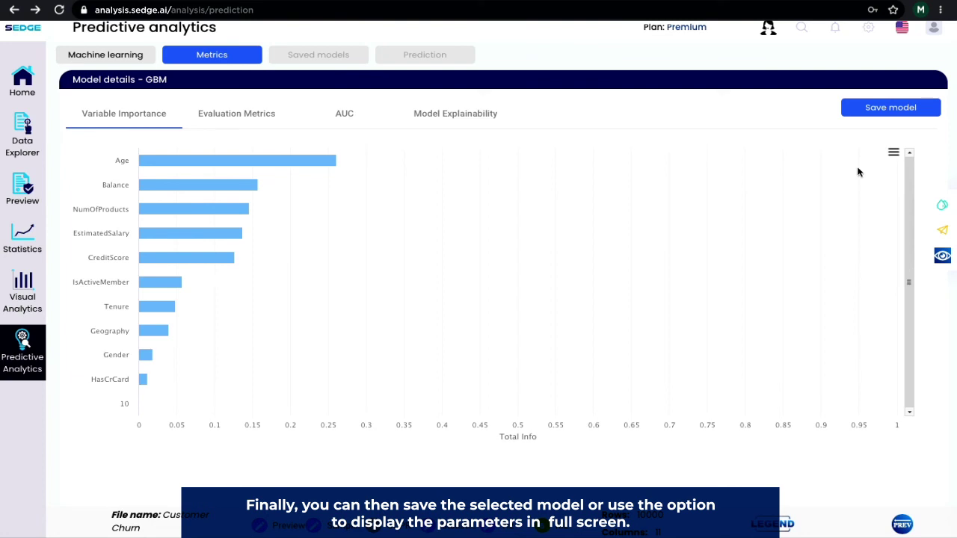